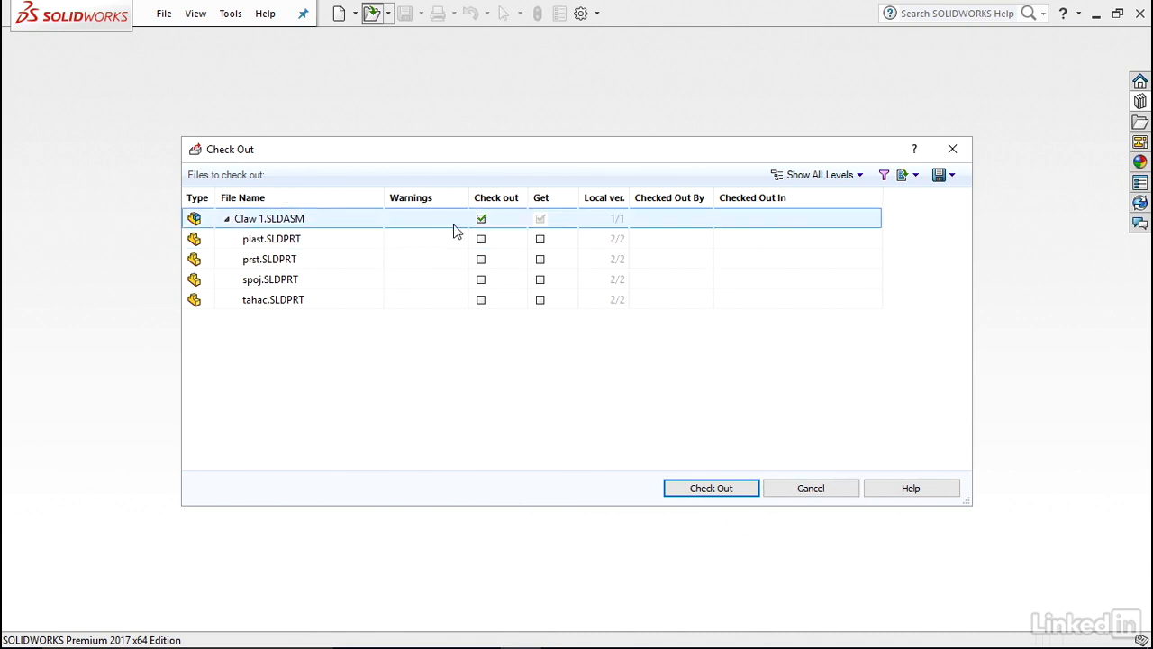
Mark the plast, prst, spoj and tahac parts for check-out along with Claw 1.SLDASM.
{"action": "left_click", "coordinate": [481, 220]}
{"action": "left_click", "coordinate": [481, 219]}
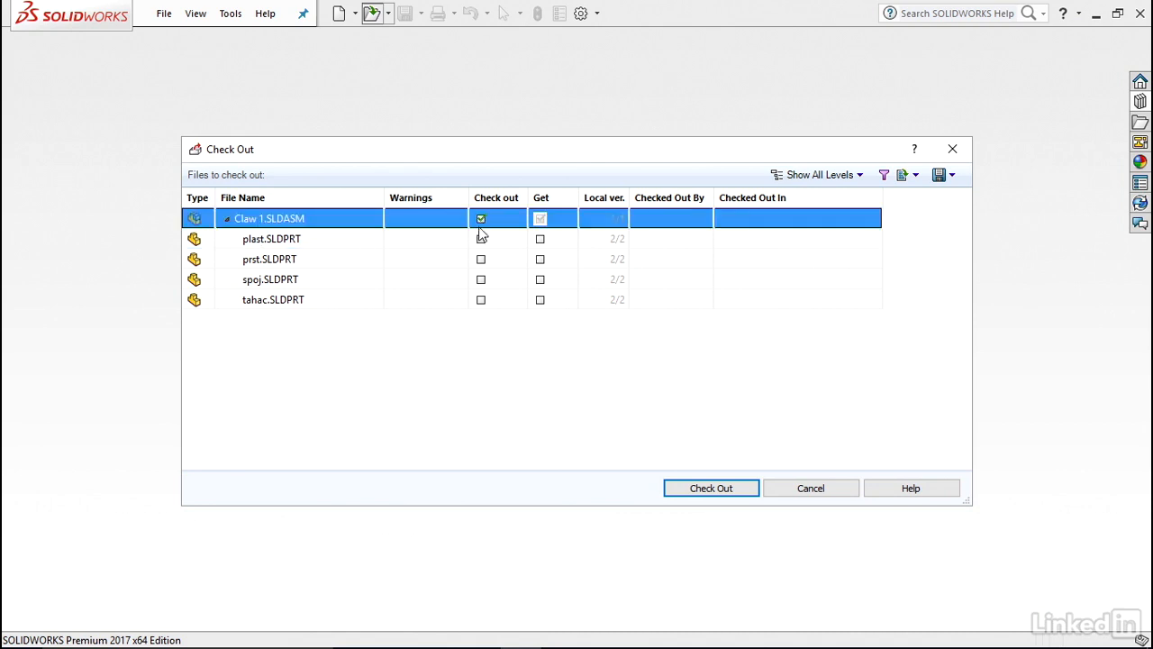
{"action": "left_click", "coordinate": [481, 239]}
{"action": "left_click", "coordinate": [481, 260]}
{"action": "left_click", "coordinate": [481, 279]}
{"action": "left_click", "coordinate": [481, 300]}
Clear the check-out marks and then the get marks for all listed files using the all-files commands.
{"action": "right_click", "coordinate": [483, 308]}
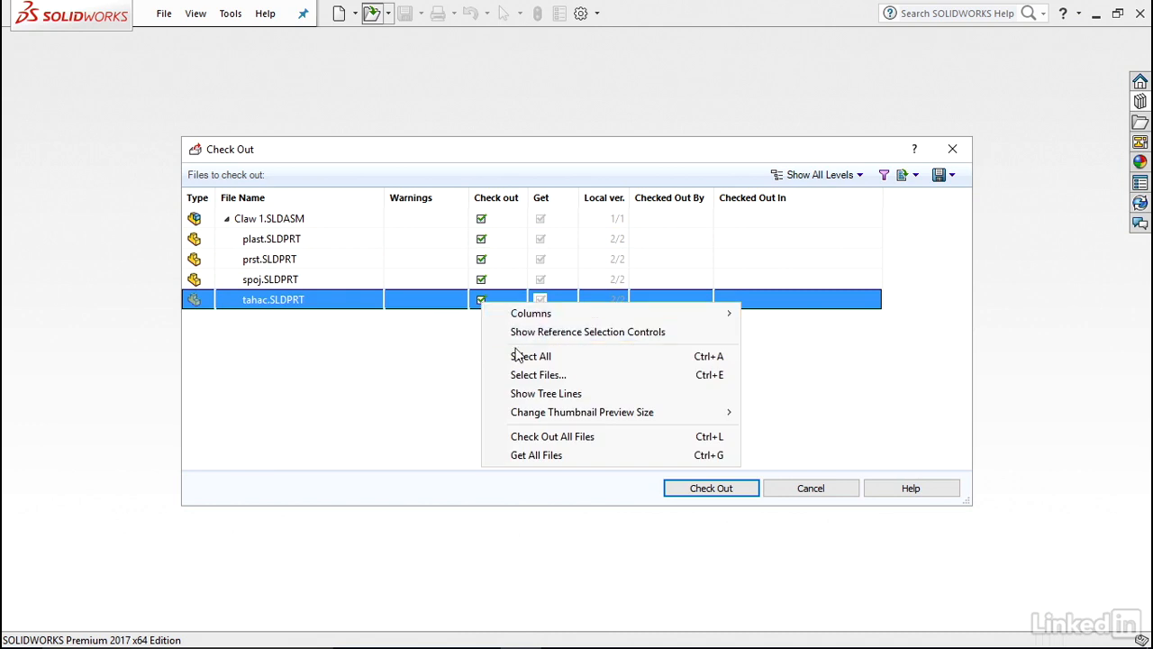
{"action": "left_click", "coordinate": [534, 438]}
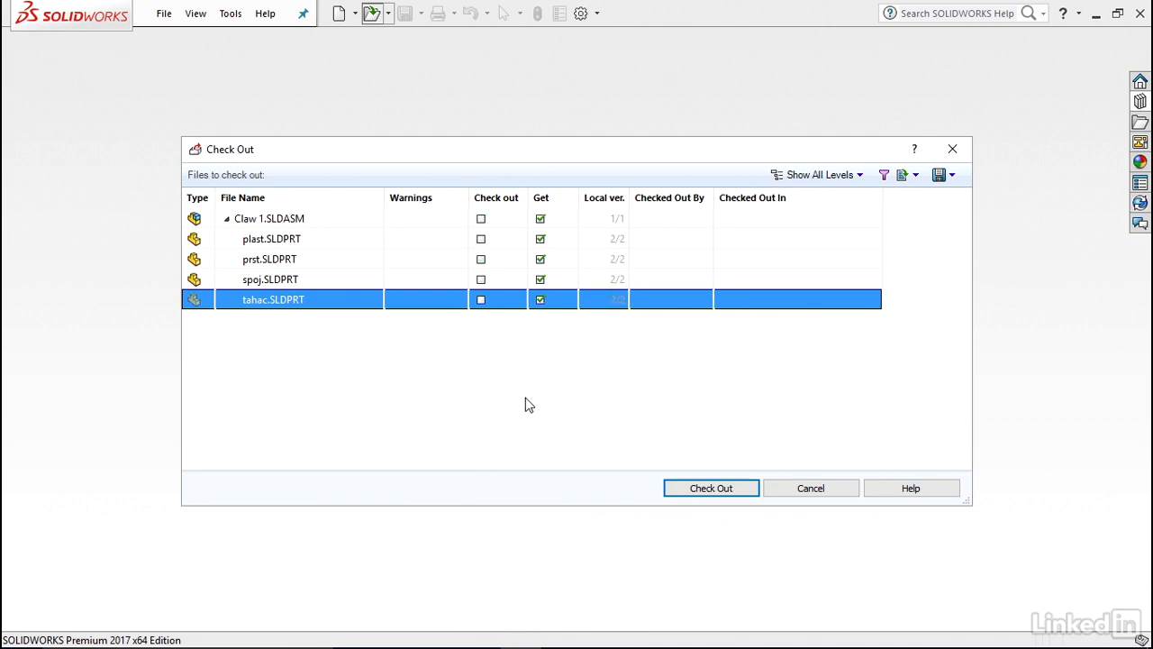
{"action": "right_click", "coordinate": [546, 259]}
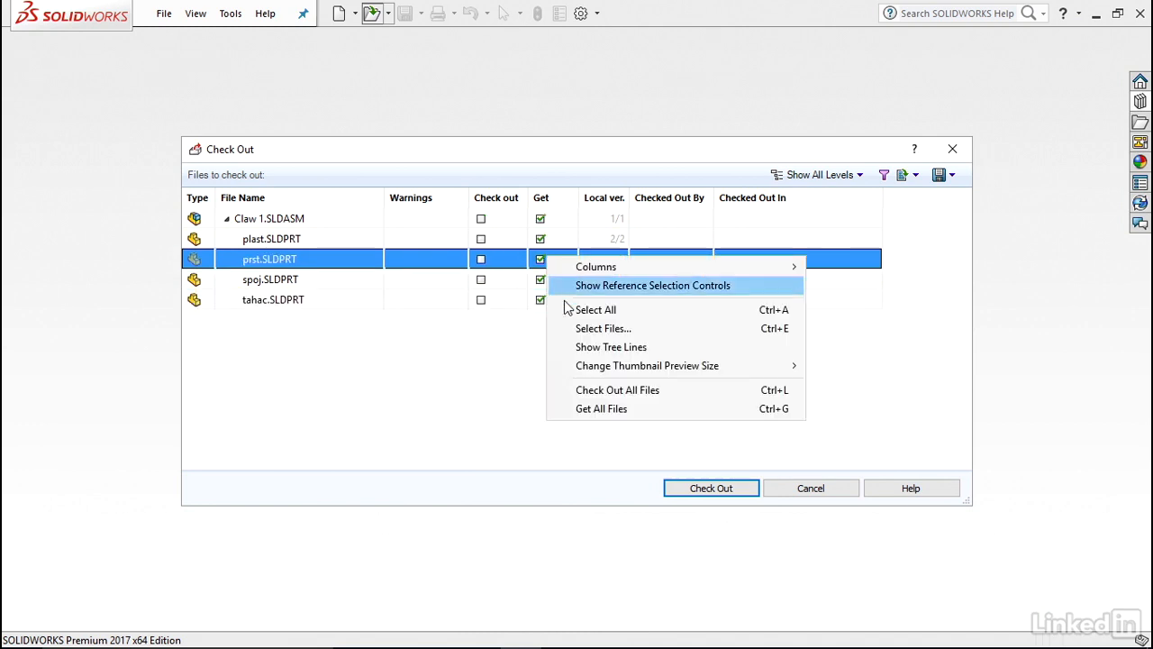
{"action": "left_click", "coordinate": [590, 408]}
Mark all files for check-out and check out Claw 1.SLDASM with its referenced parts.
{"action": "right_click", "coordinate": [491, 261]}
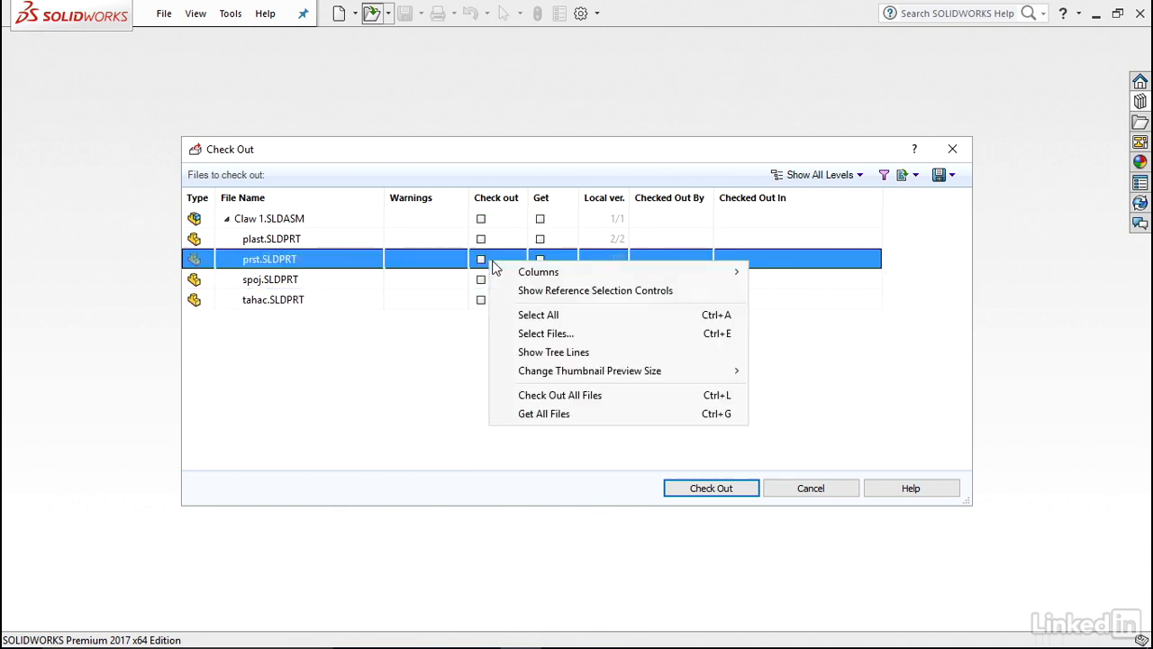
{"action": "left_click", "coordinate": [560, 396]}
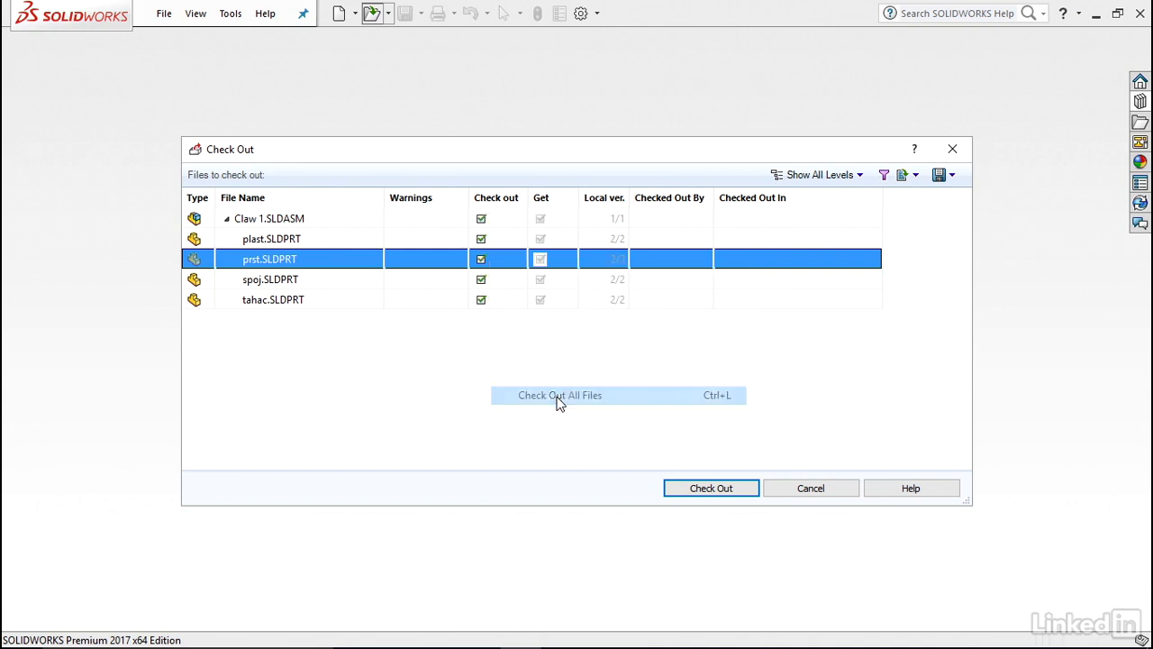
{"action": "left_click", "coordinate": [711, 489]}
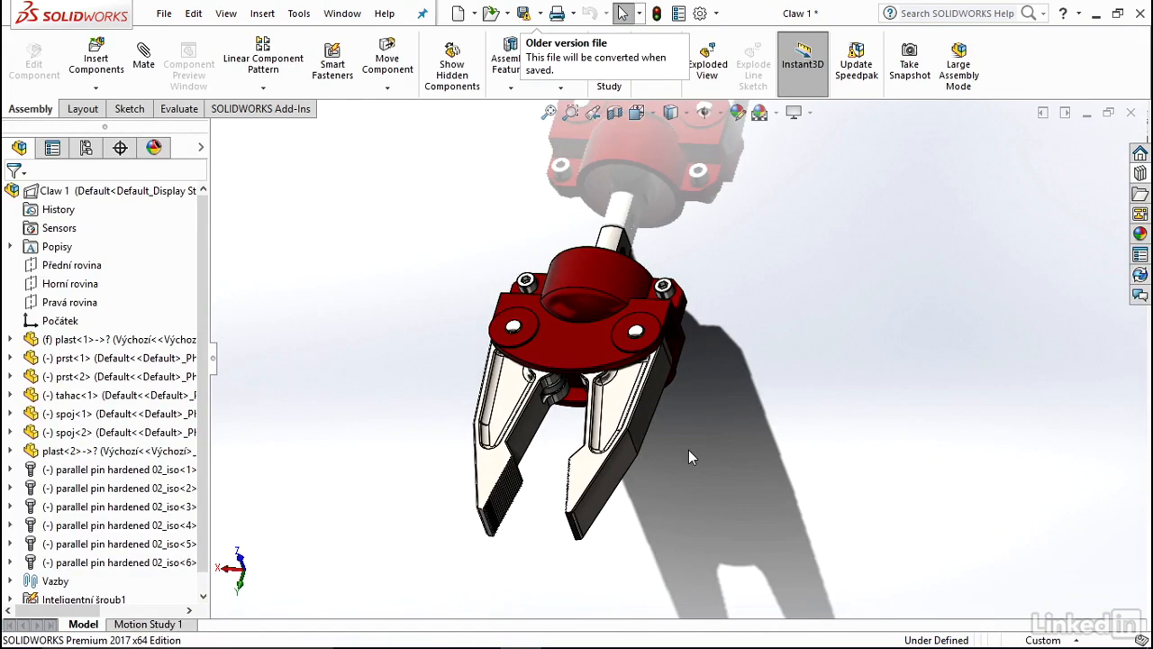
Move the prst<2> finger of the claw slightly outward in the assembly.
{"action": "scroll", "coordinate": [695, 306], "scroll_direction": "up", "scroll_amount": 1}
{"action": "mouse_move", "coordinate": [656, 345]}
{"action": "middle_mouse_down"}
{"action": "mouse_move", "coordinate": [507, 343]}
{"action": "mouse_move", "coordinate": [647, 353]}
{"action": "middle_mouse_up"}
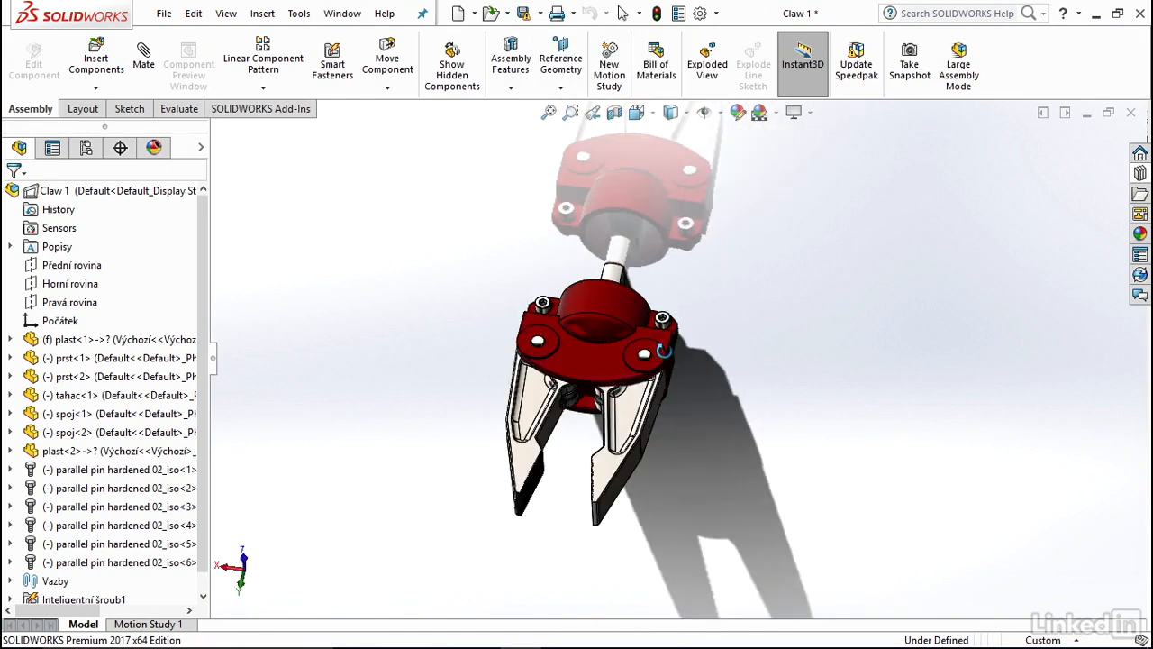
{"action": "left_click_drag", "start_coordinate": [646, 426], "coordinate": [712, 352]}
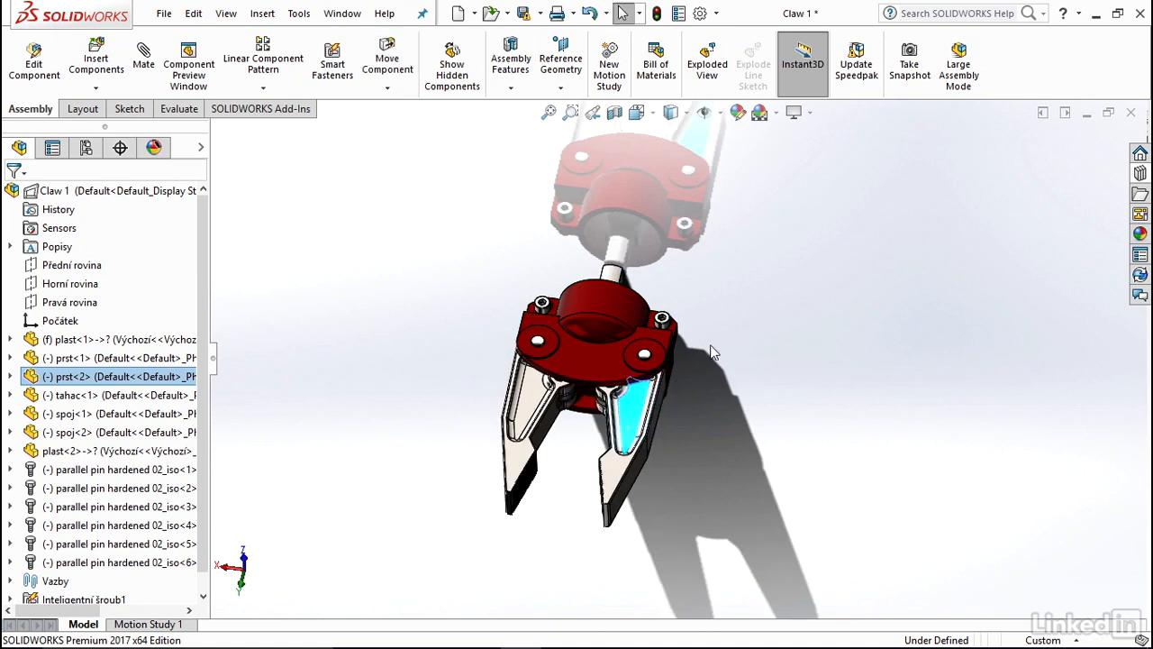
Look through the SOLIDWORKS PDM commands available for the Claw 1 top assembly.
{"action": "left_click", "coordinate": [109, 191]}
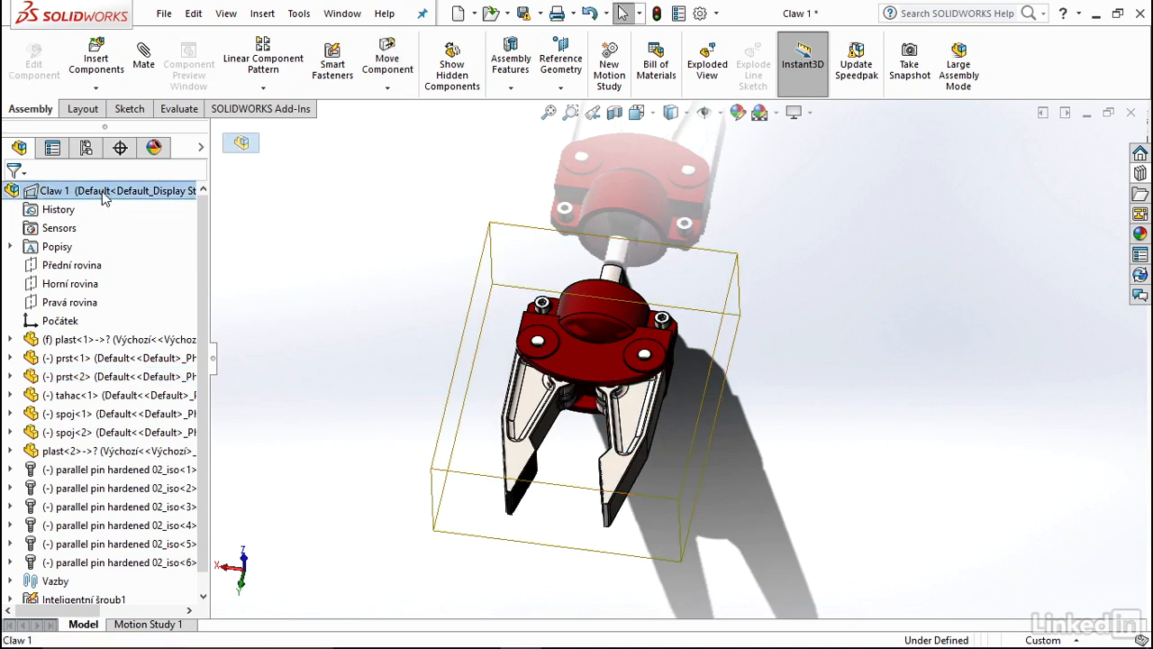
{"action": "right_click", "coordinate": [104, 196]}
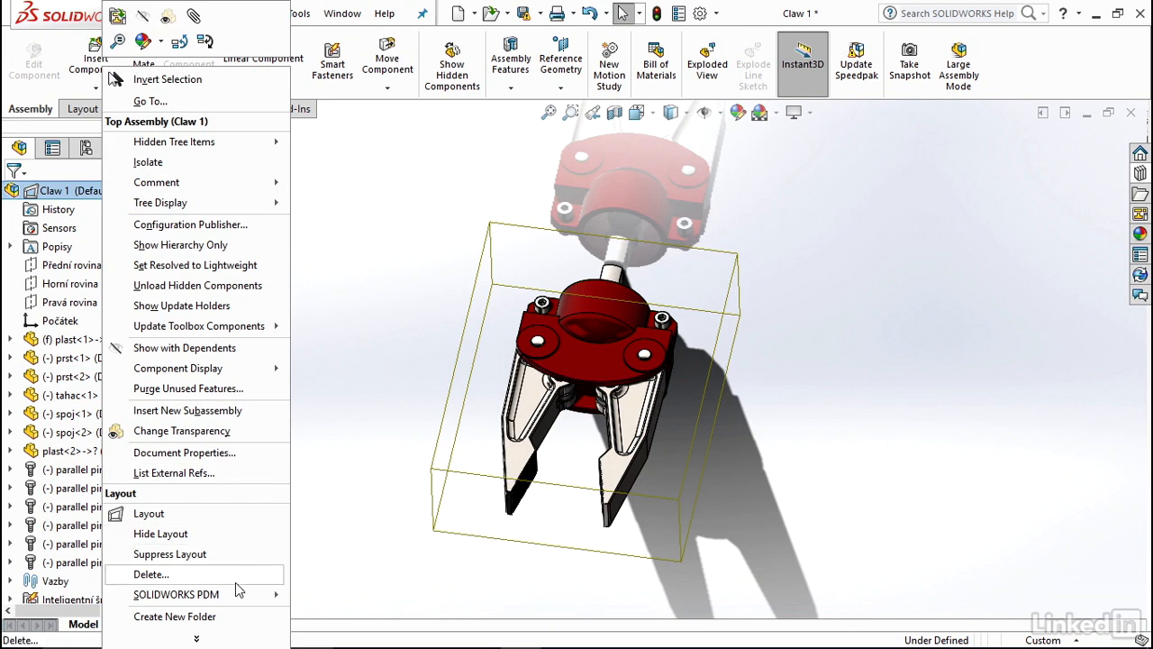
{"action": "mouse_move", "coordinate": [248, 596]}
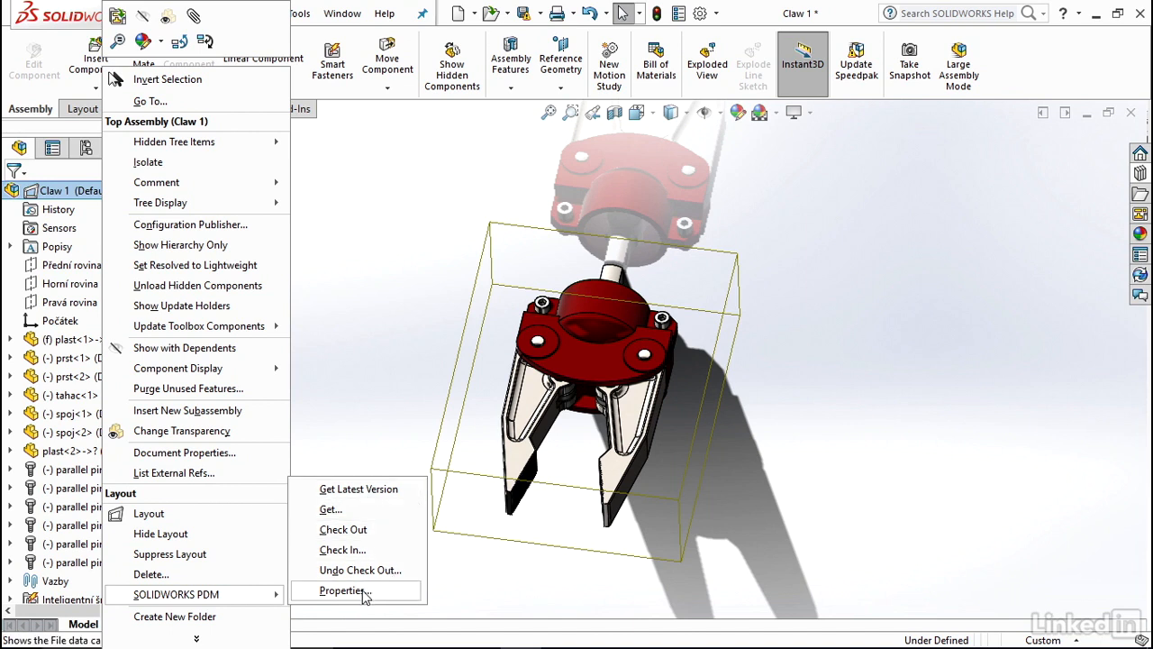
{"action": "left_click", "coordinate": [372, 340]}
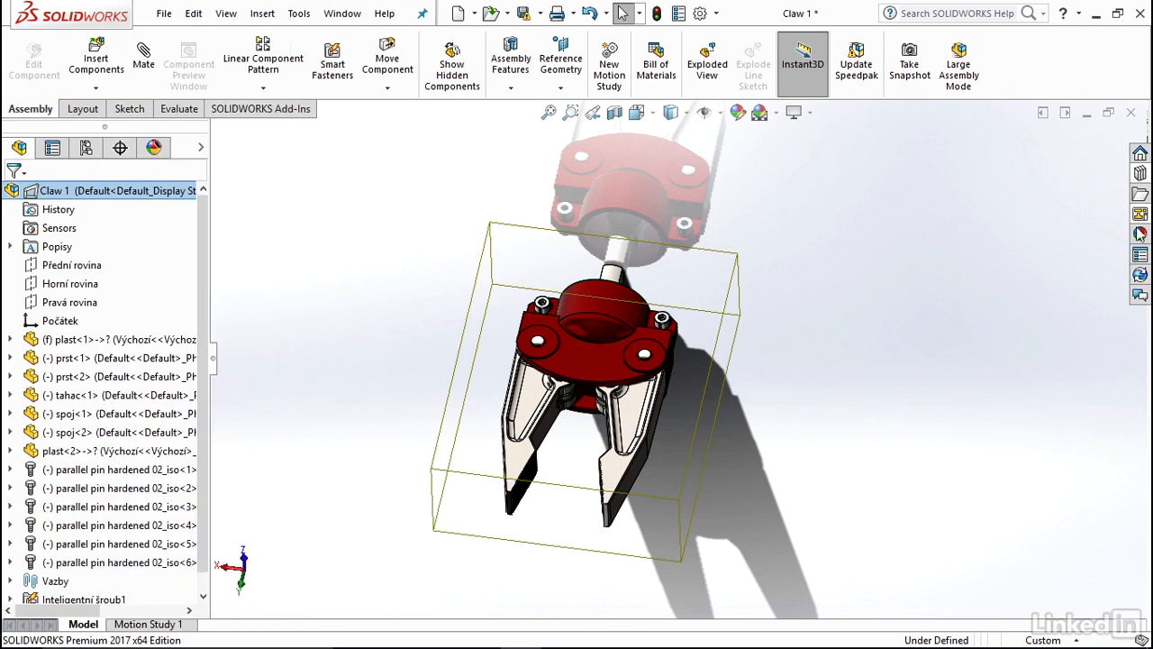
Display the SOLIDWORKS PDM file list wide enough to read all its columns and select the Claw 1 assembly.
{"action": "left_click", "coordinate": [1139, 274]}
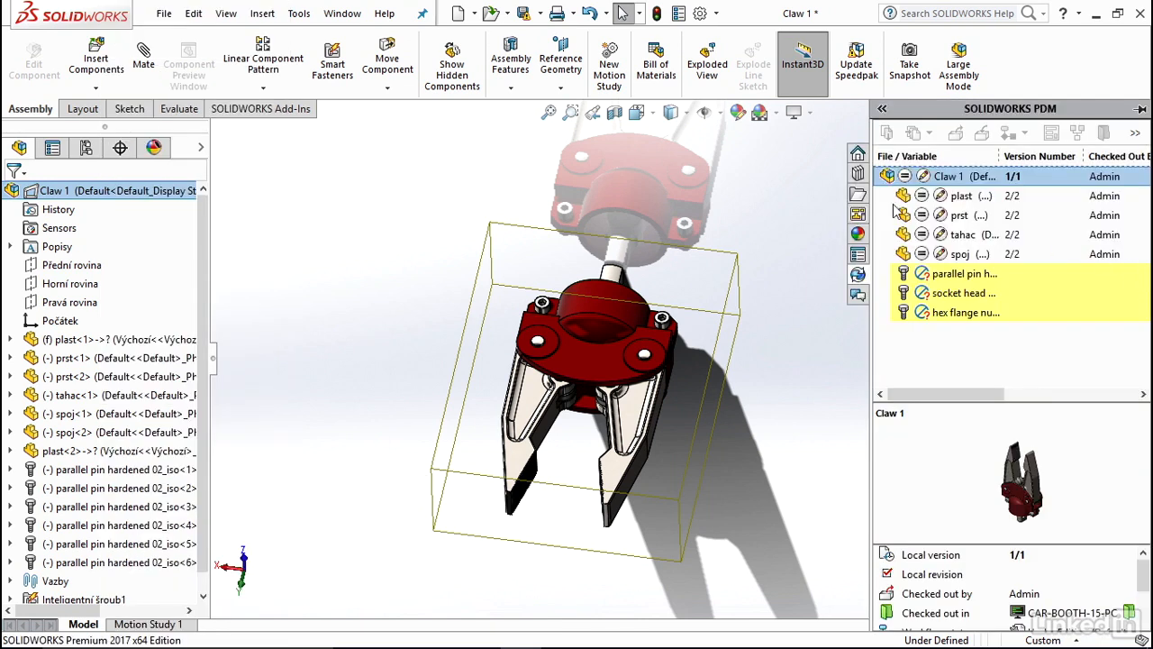
{"action": "left_click_drag", "start_coordinate": [867, 216], "coordinate": [442, 219]}
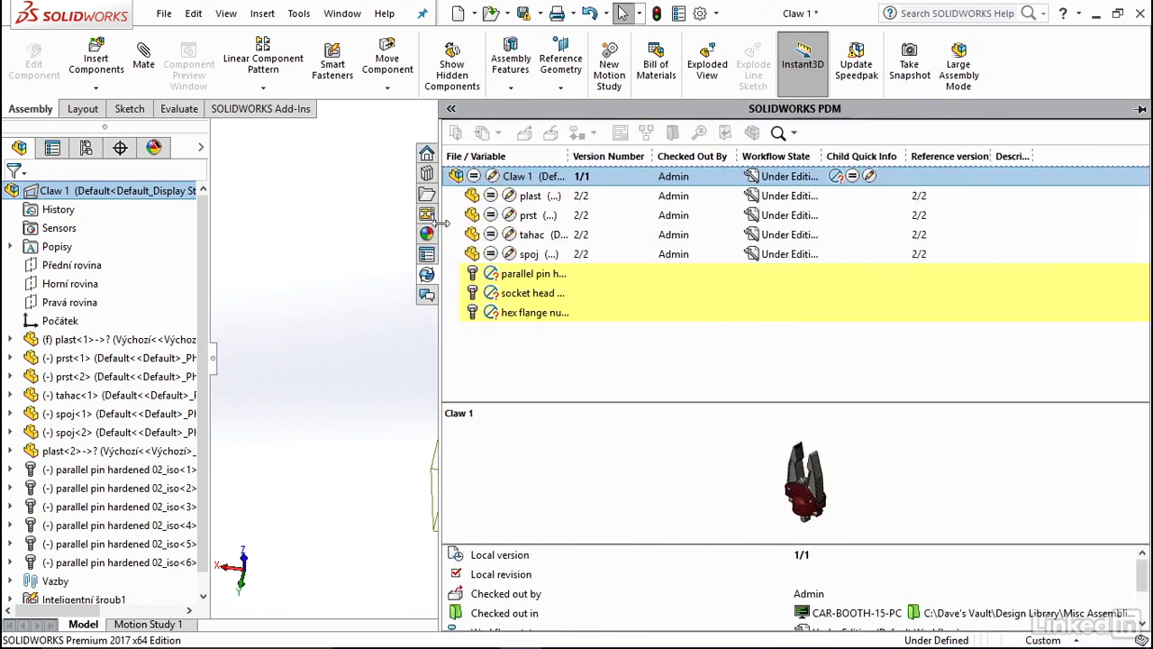
{"action": "left_click", "coordinate": [536, 180]}
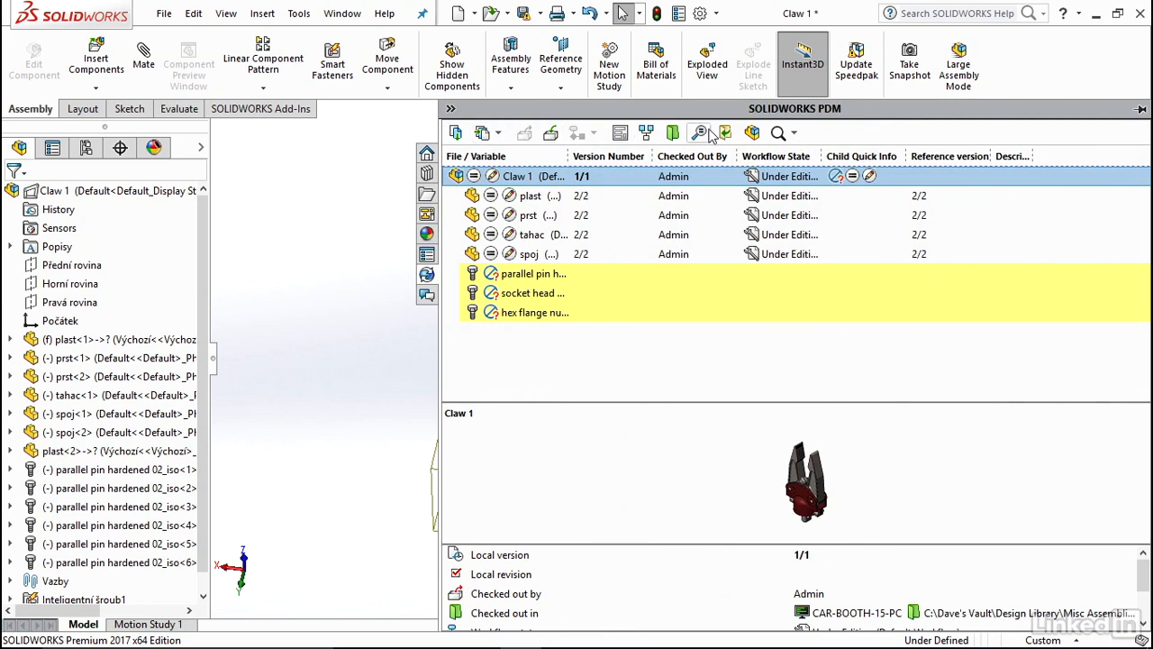
Review the warnings and versions listed by Get Latest Version for Claw 1, without getting any files.
{"action": "left_click", "coordinate": [454, 133]}
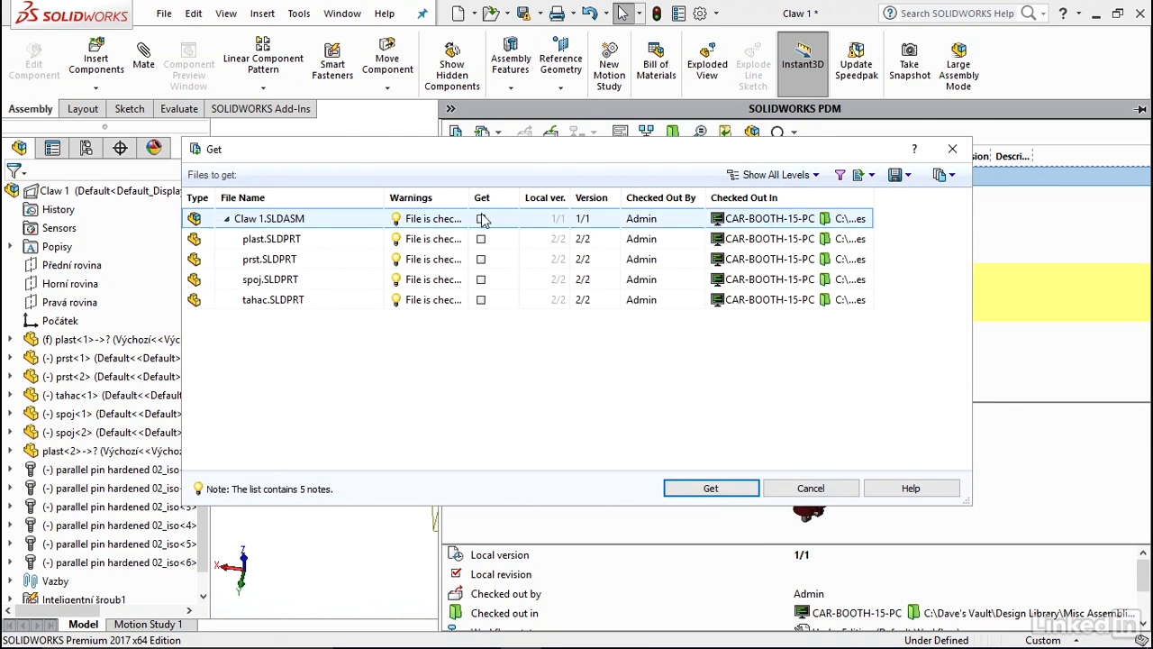
{"action": "left_click_drag", "start_coordinate": [468, 196], "coordinate": [547, 196]}
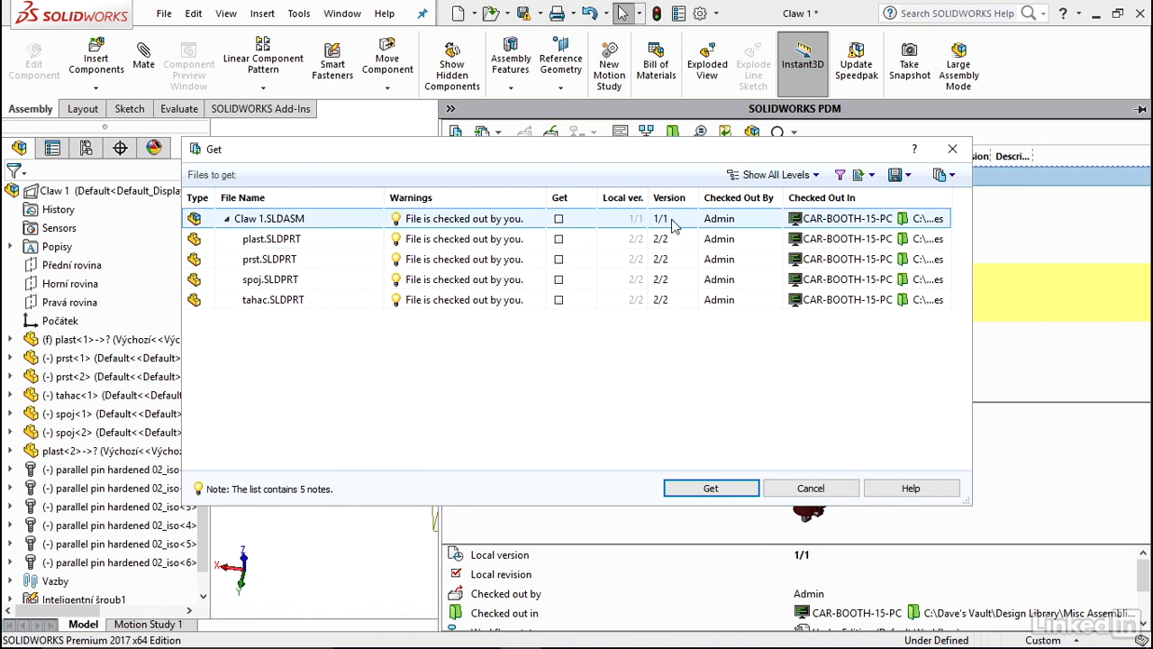
{"action": "left_click", "coordinate": [810, 488]}
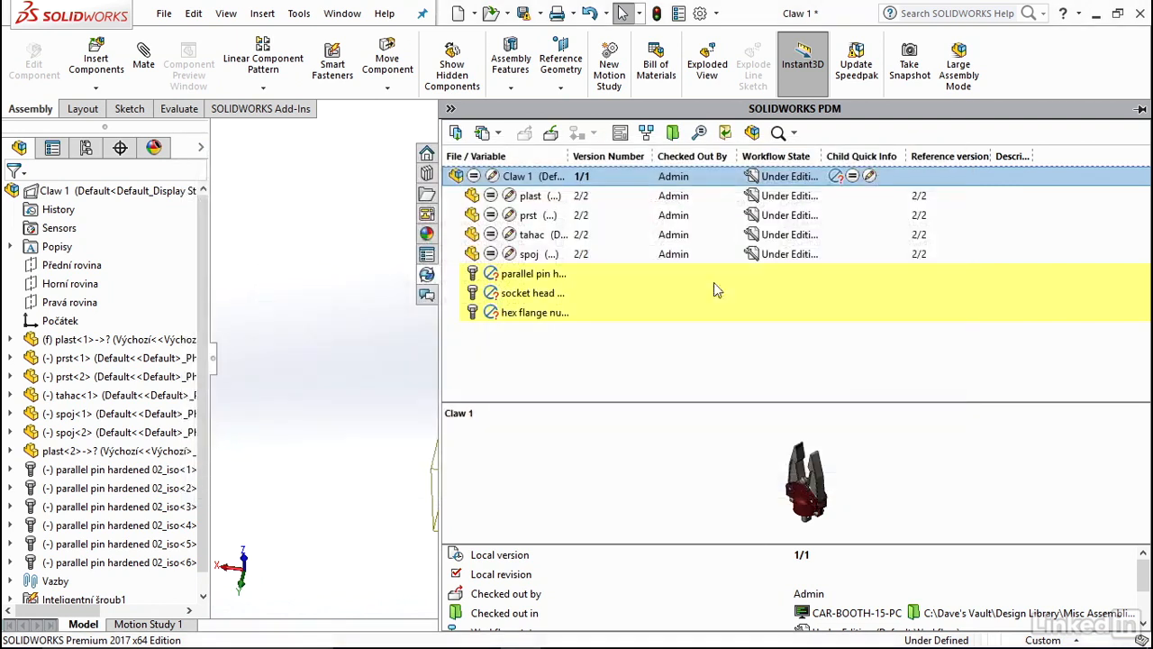
Examine where the plast part is used in the PDM File Viewer, then close the viewer.
{"action": "left_click", "coordinate": [604, 195]}
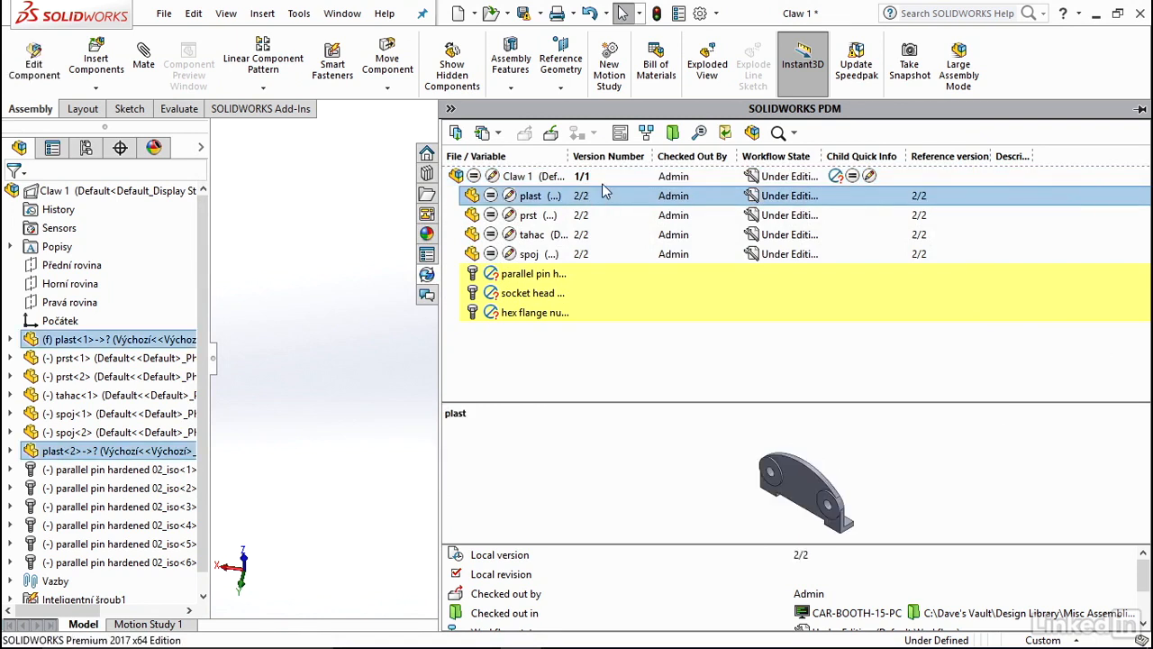
{"action": "left_click", "coordinate": [644, 137]}
{"action": "left_click", "coordinate": [164, 190]}
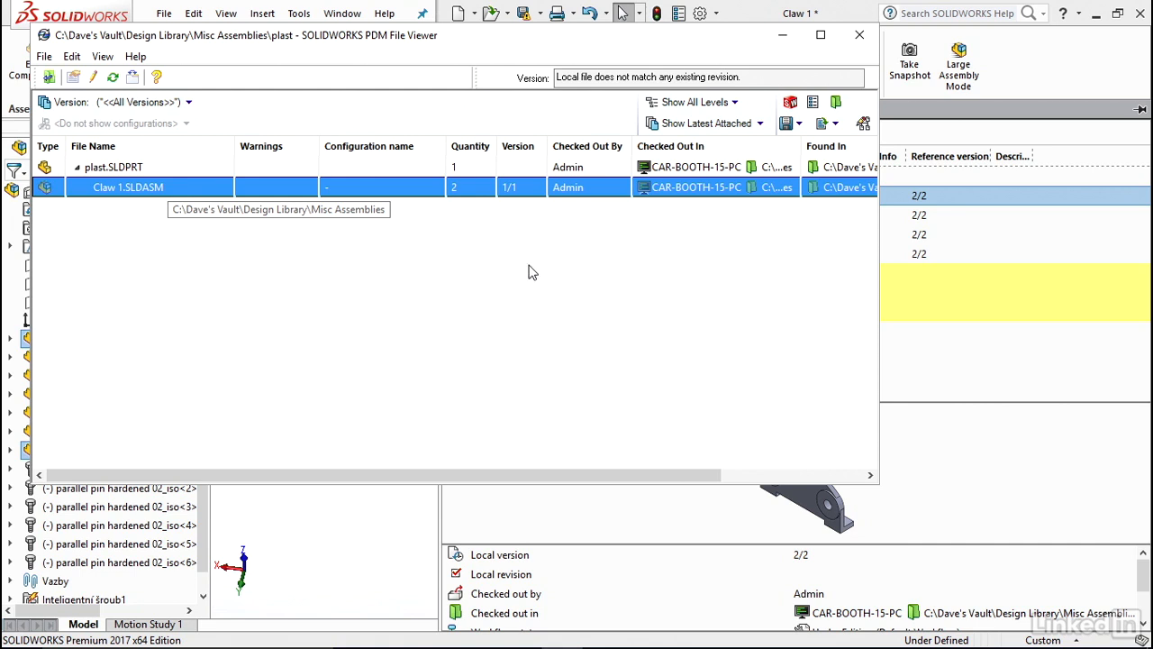
{"action": "left_click_drag", "start_coordinate": [487, 36], "coordinate": [533, 74]}
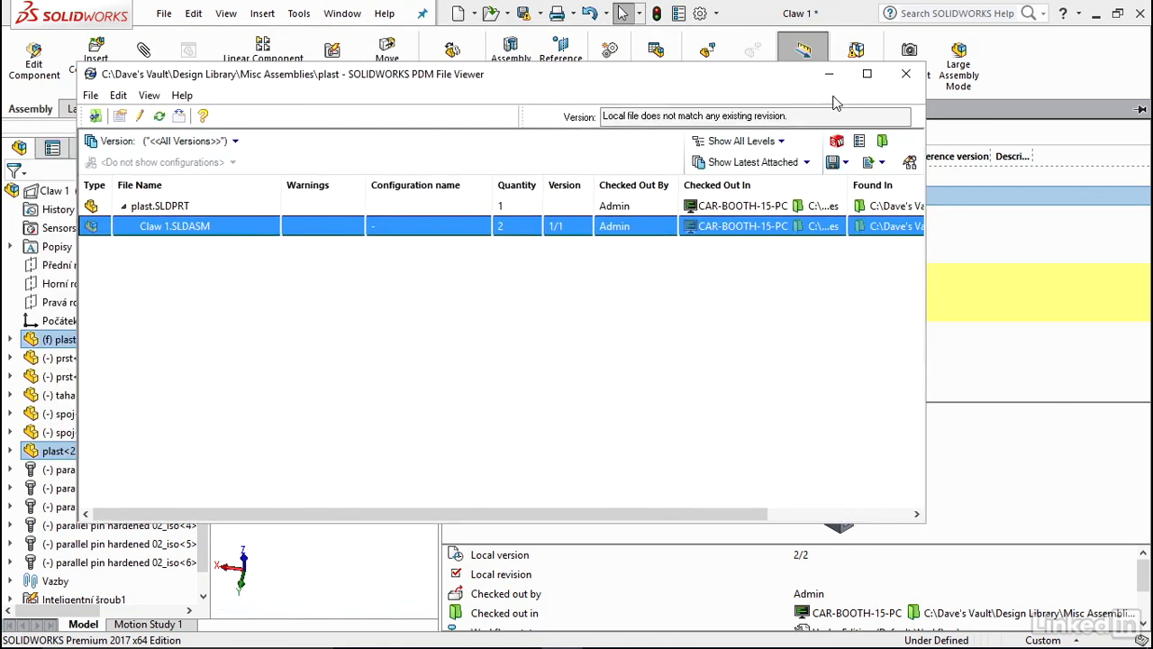
{"action": "left_click", "coordinate": [905, 73]}
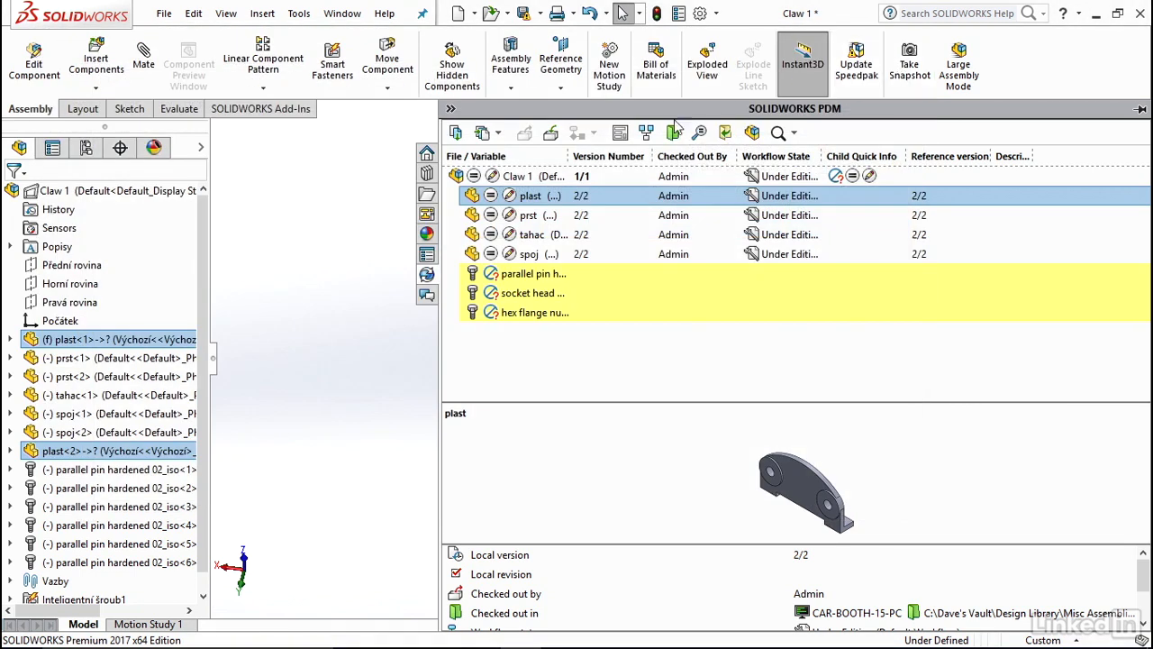
View the PDM data card of plast.SLDPRT and close it without changes.
{"action": "left_click", "coordinate": [620, 137]}
{"action": "left_click", "coordinate": [432, 224]}
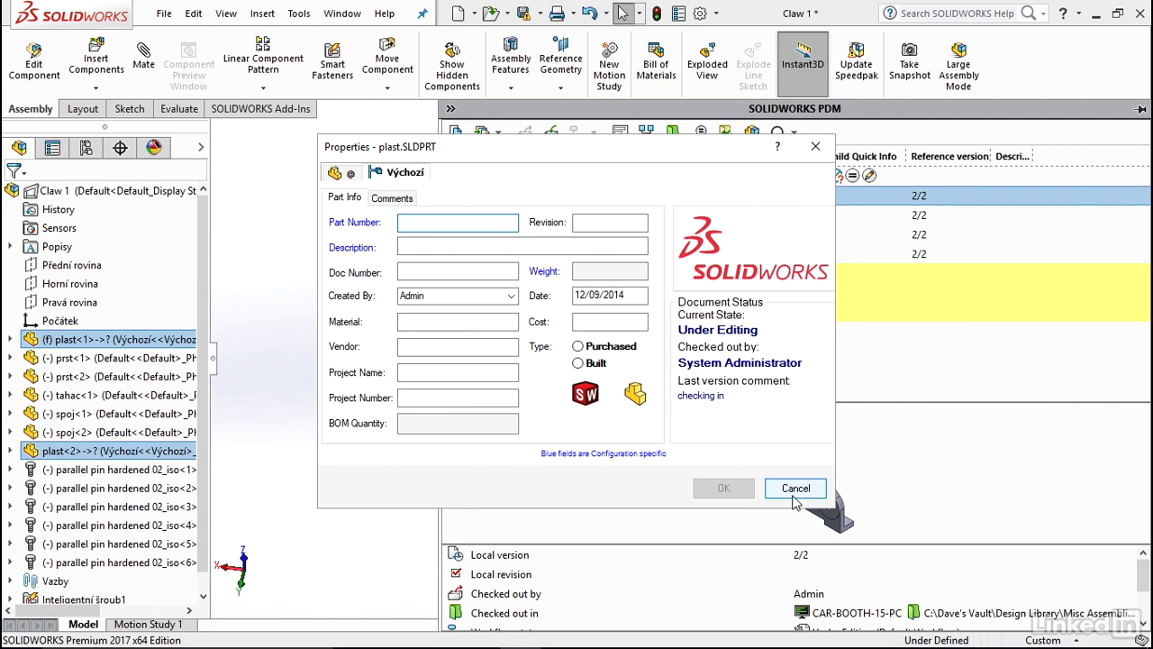
{"action": "left_click", "coordinate": [795, 495]}
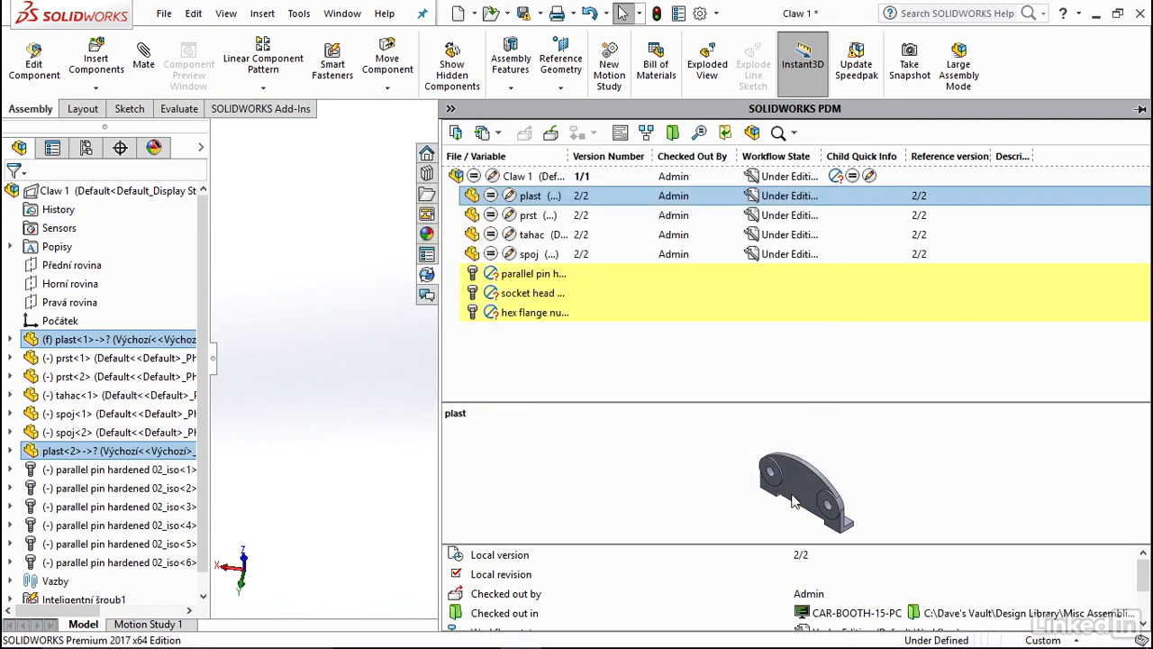
Check in plast.SLDPRT with the comment "changes for video".
{"action": "left_click", "coordinate": [549, 134]}
{"action": "left_click", "coordinate": [391, 437]}
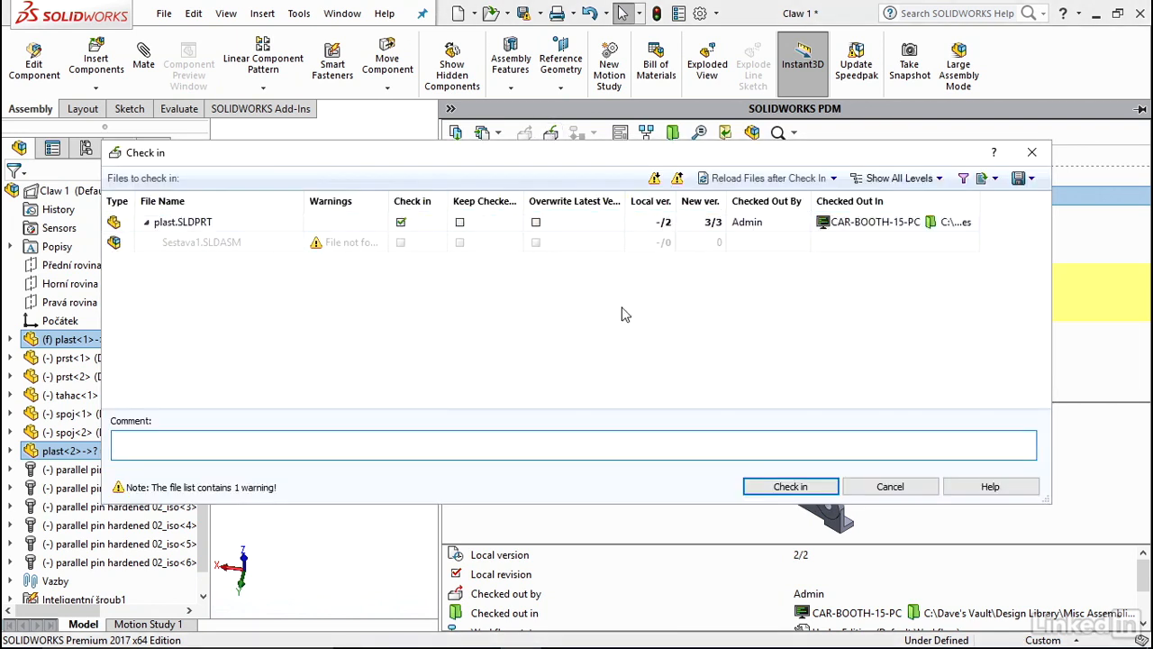
{"action": "type", "text": "changes for video"}
{"action": "left_click", "coordinate": [799, 492]}
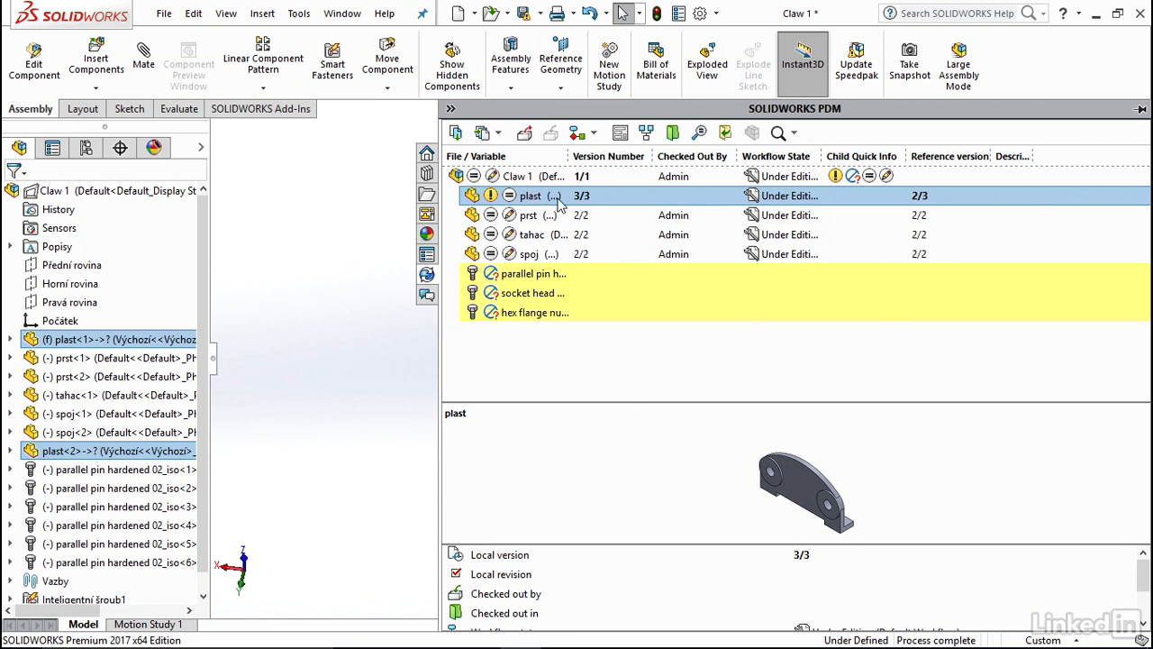
Get version 2 ("checking in") of the plast part and view the file in its vault folder, Misc Assemblies.
{"action": "left_click", "coordinate": [497, 134]}
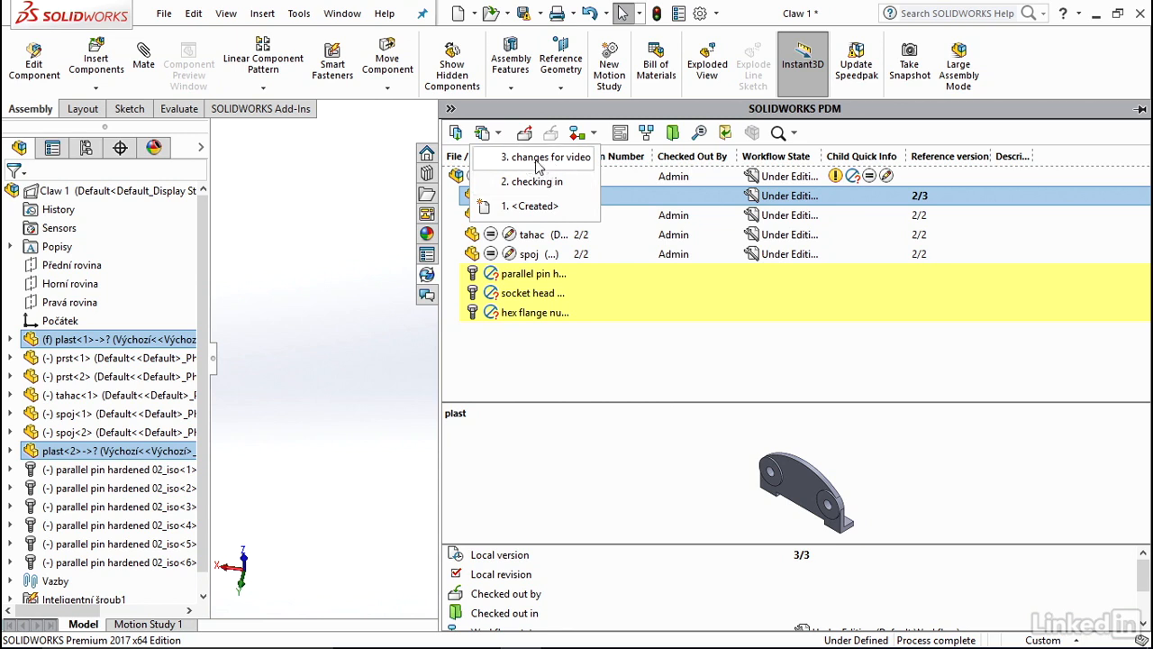
{"action": "left_click", "coordinate": [539, 183]}
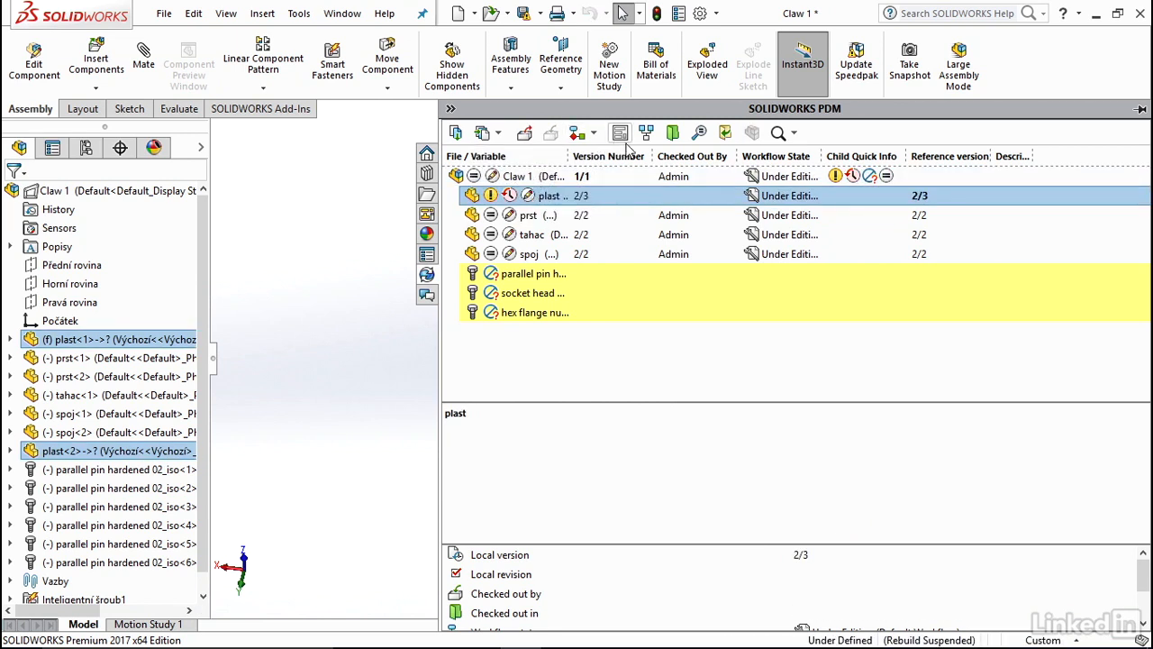
{"action": "left_click", "coordinate": [673, 135]}
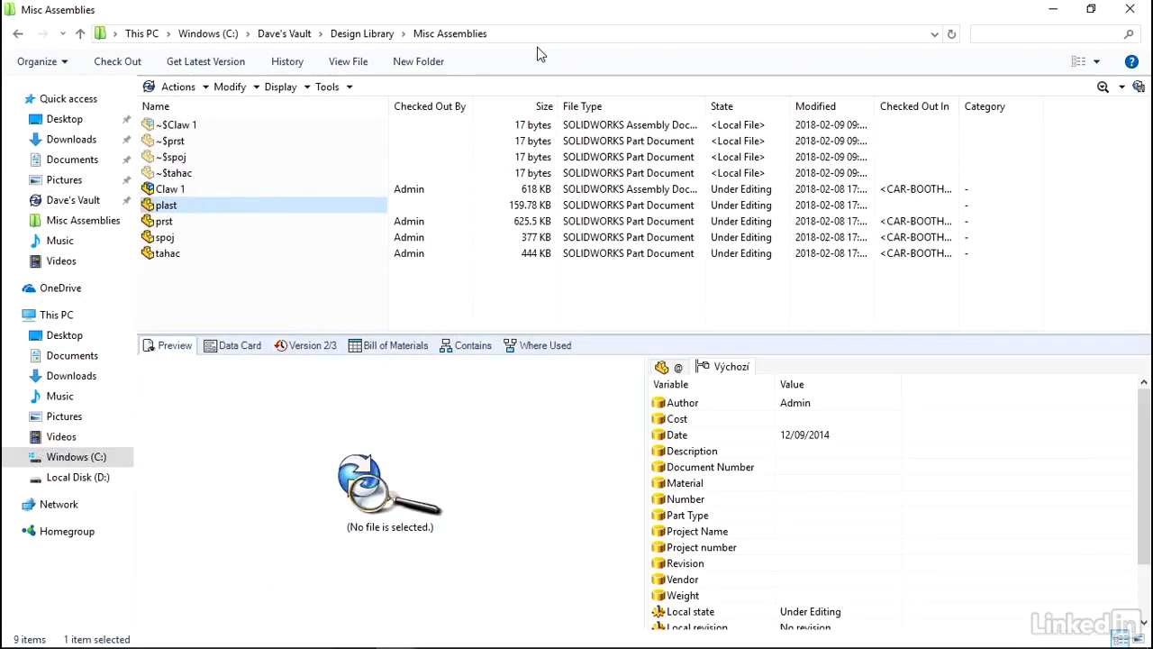
{"action": "left_click", "coordinate": [1054, 9]}
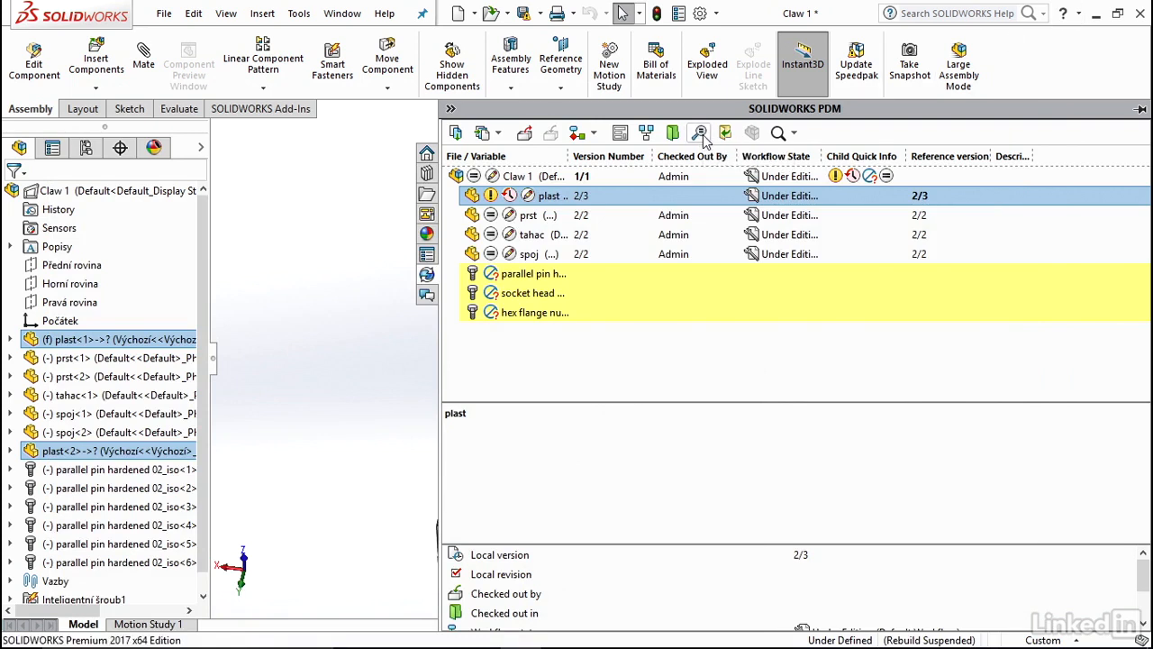
Look through the SOLIDWORKS PDM commands available for the plast<1> component in the assembly tree.
{"action": "left_click", "coordinate": [355, 335]}
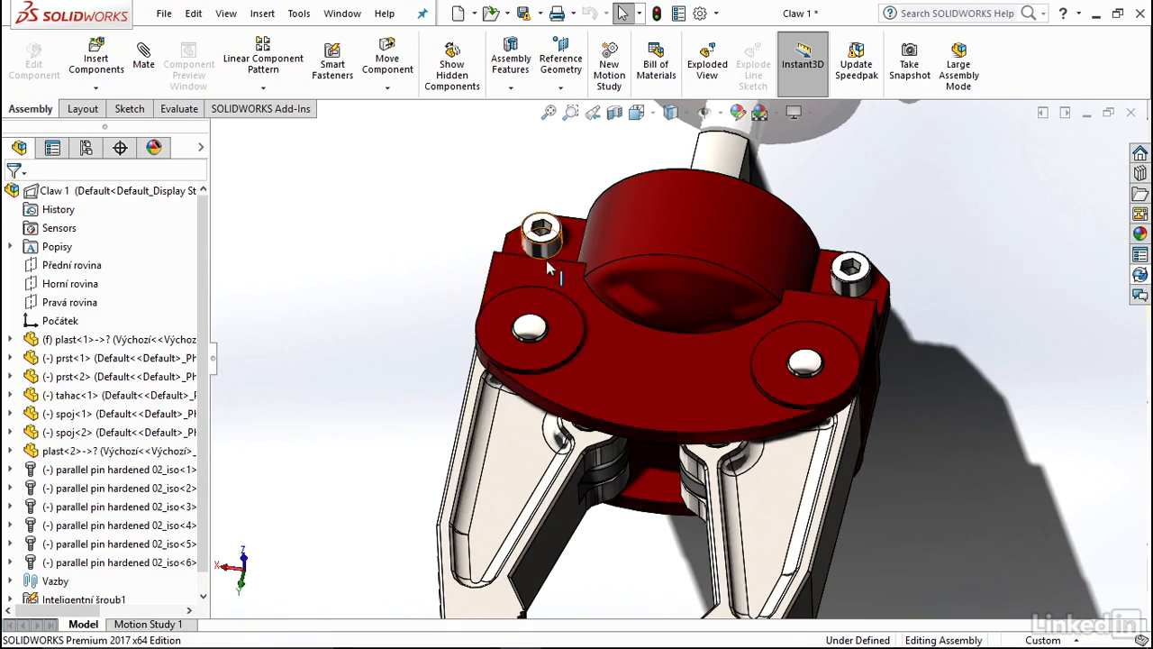
{"action": "scroll", "coordinate": [735, 216], "scroll_direction": "up", "scroll_amount": 4}
{"action": "middle_click_drag", "start_coordinate": [736, 267], "coordinate": [657, 258]}
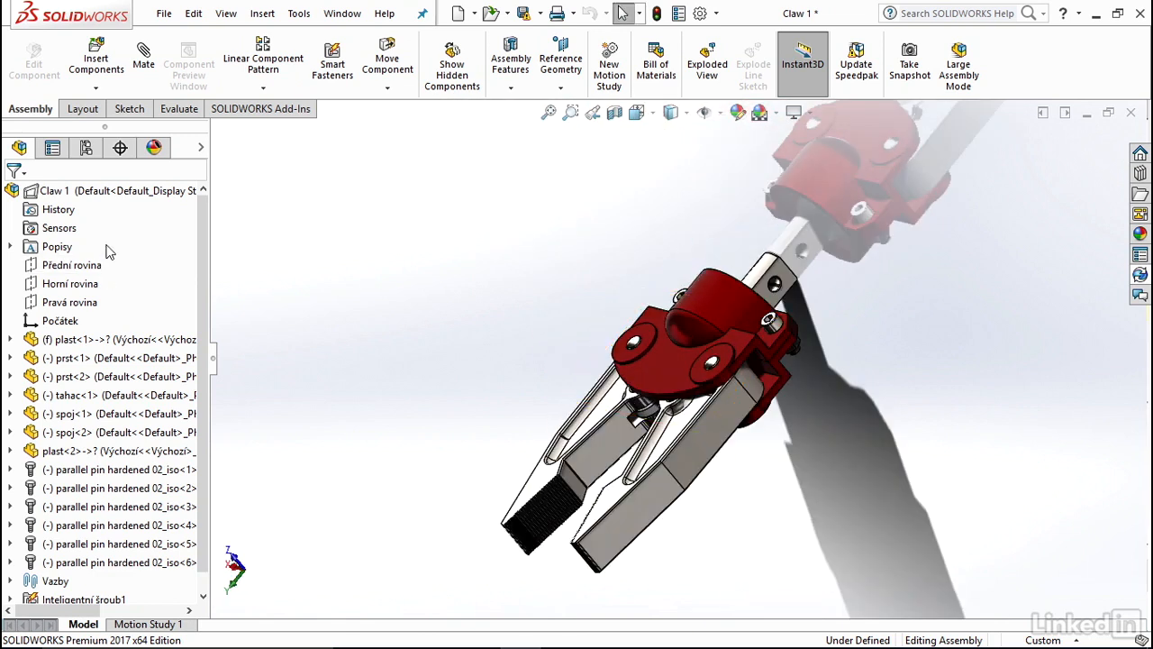
{"action": "left_click", "coordinate": [120, 342]}
{"action": "right_click", "coordinate": [120, 344]}
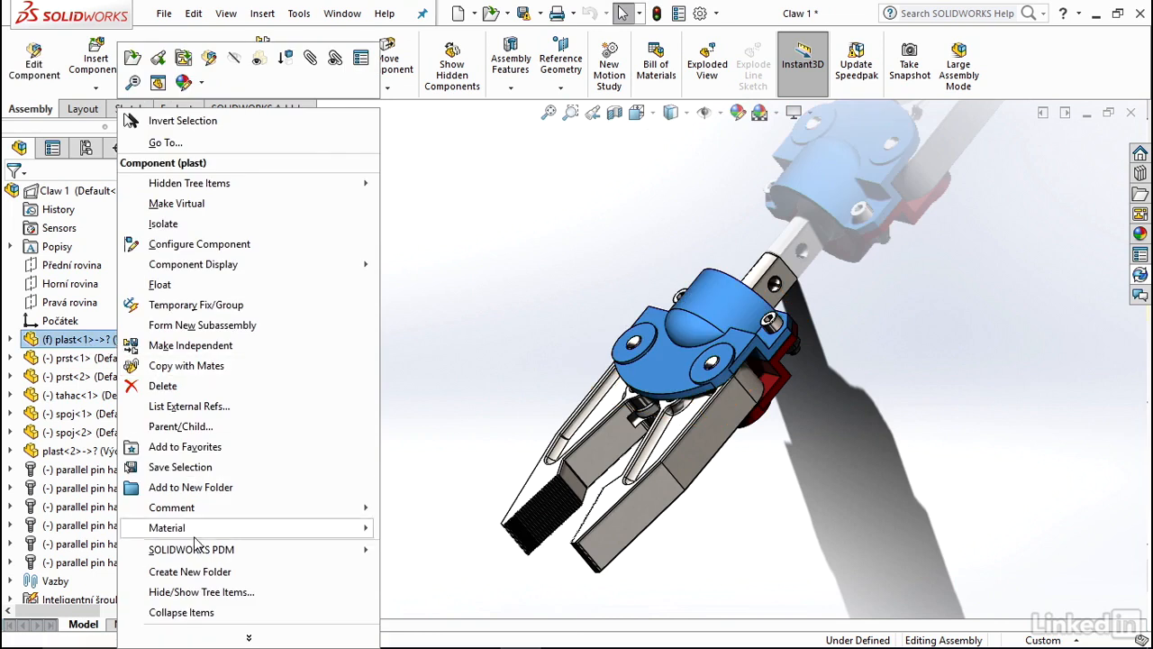
{"action": "mouse_move", "coordinate": [206, 551]}
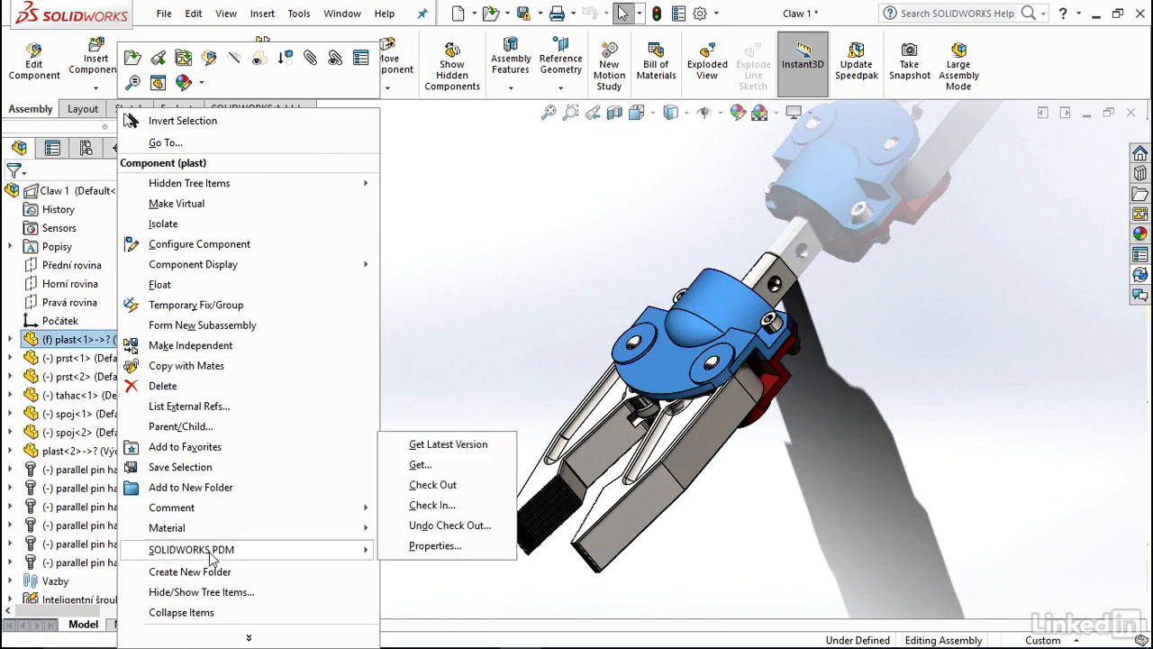
{"action": "left_click", "coordinate": [533, 221]}
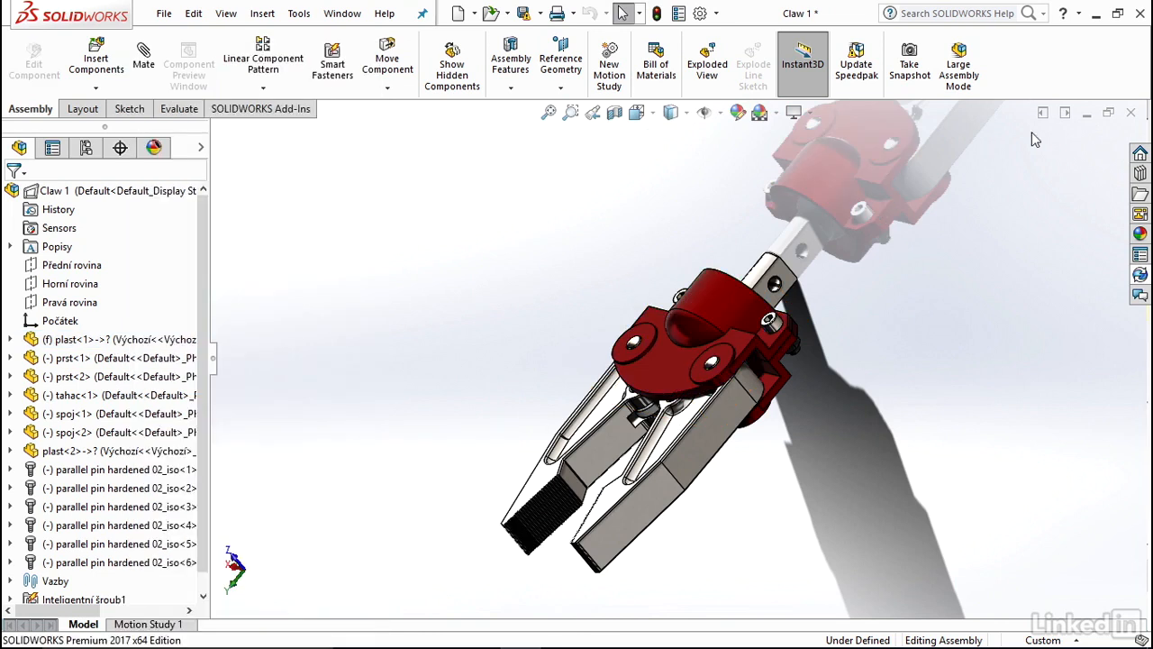
Open the prst finger part from the assembly, accepting the older-version notice, and display its SOLIDWORKS PDM information.
{"action": "left_click", "coordinate": [676, 378]}
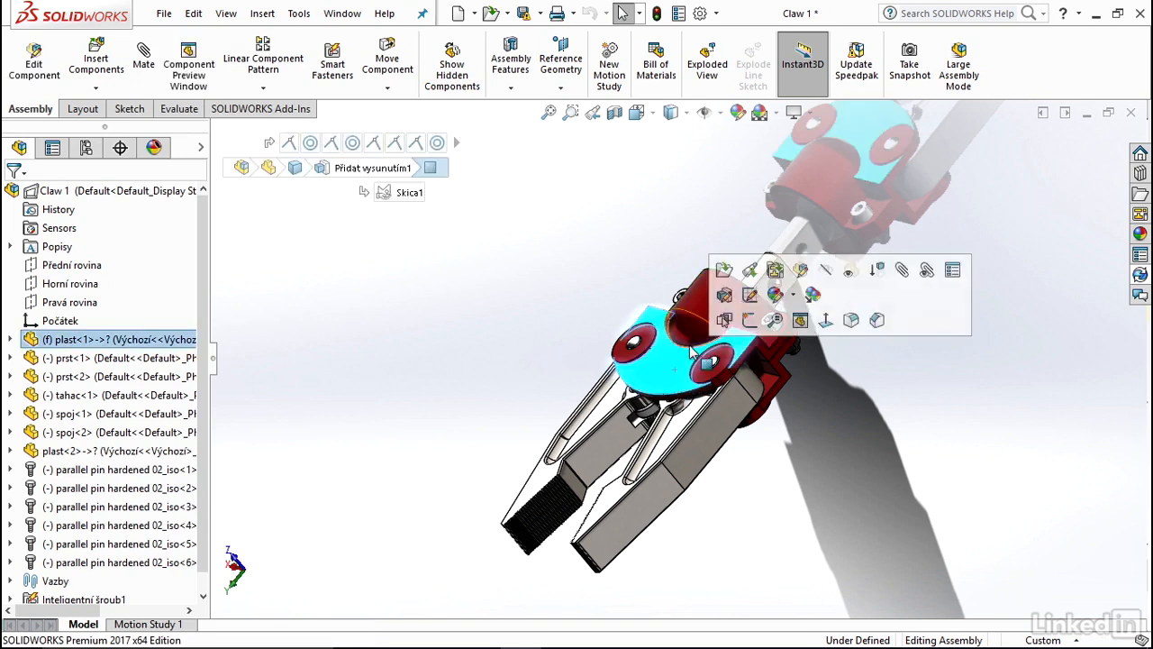
{"action": "left_click", "coordinate": [681, 430]}
{"action": "left_click", "coordinate": [725, 317]}
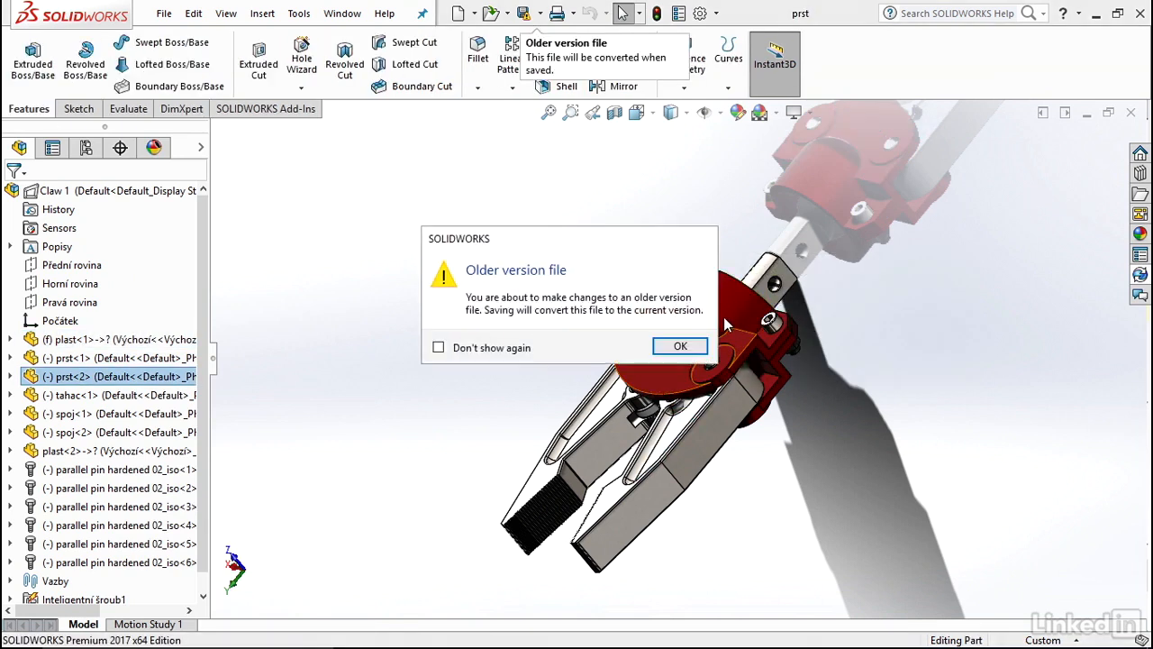
{"action": "left_click", "coordinate": [678, 345]}
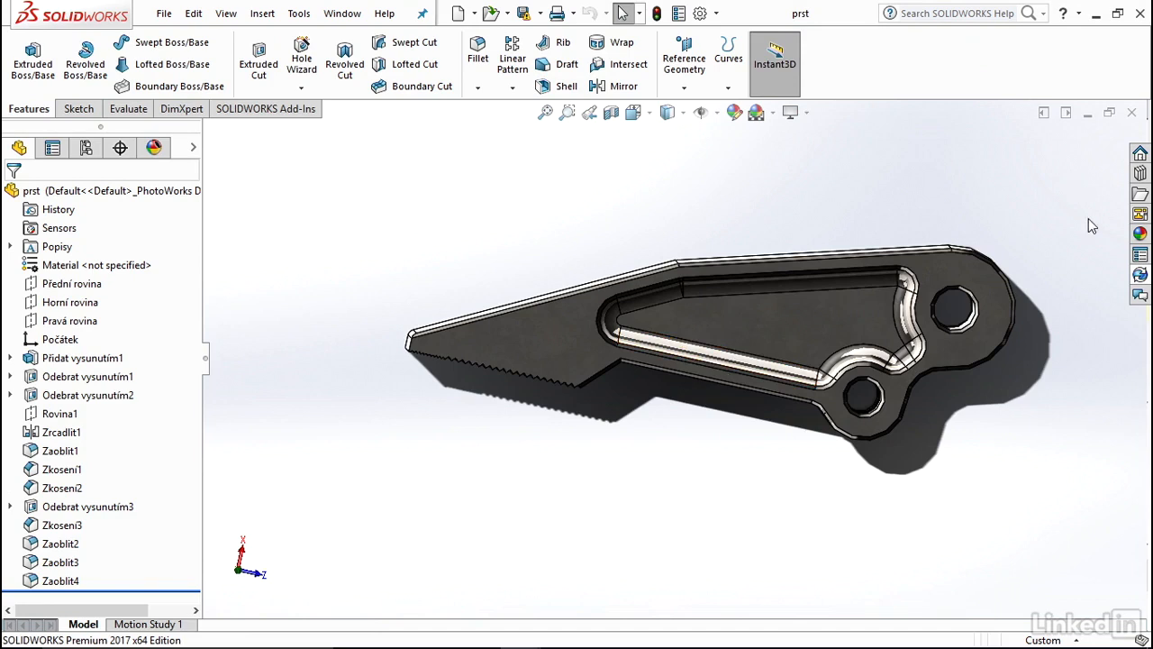
{"action": "left_click", "coordinate": [1141, 276]}
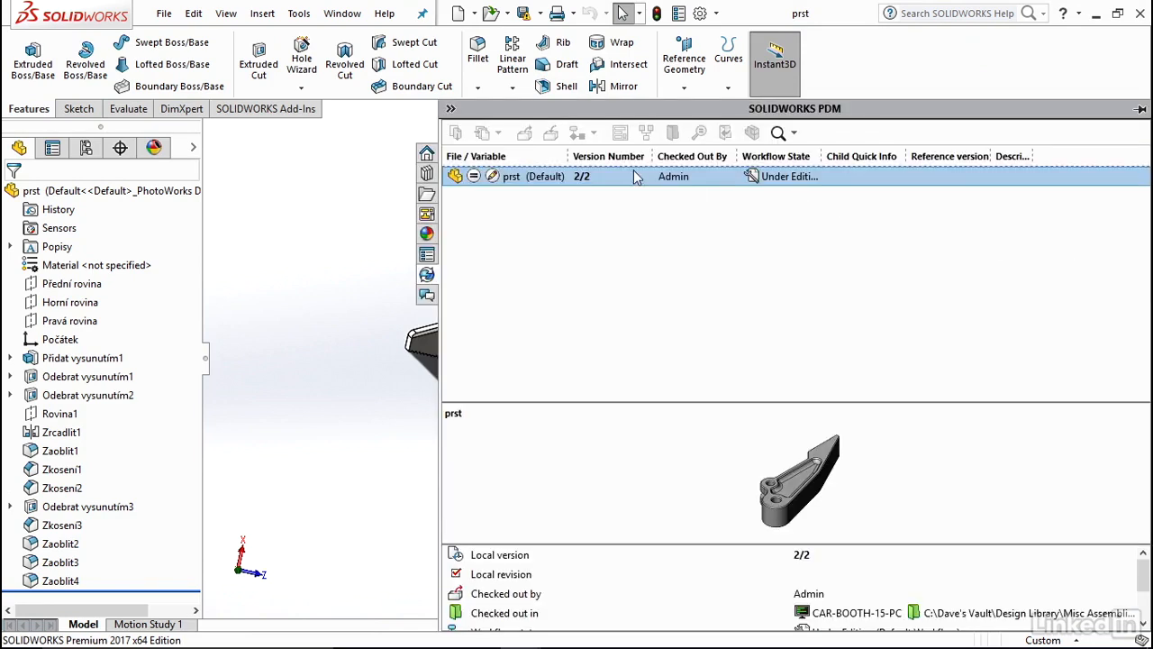